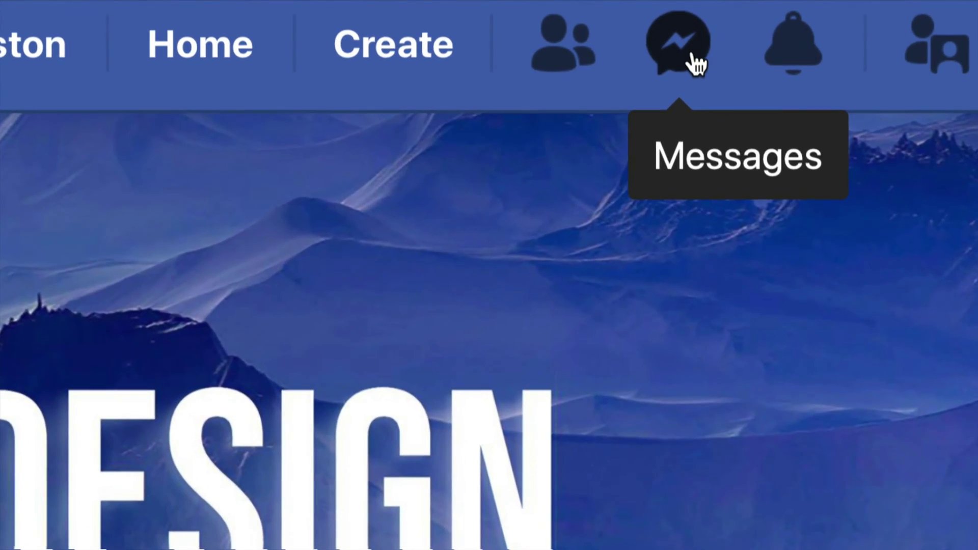
Open the top conversation from the Messenger recent-conversations list in its own chat window.
left_click(694, 63)
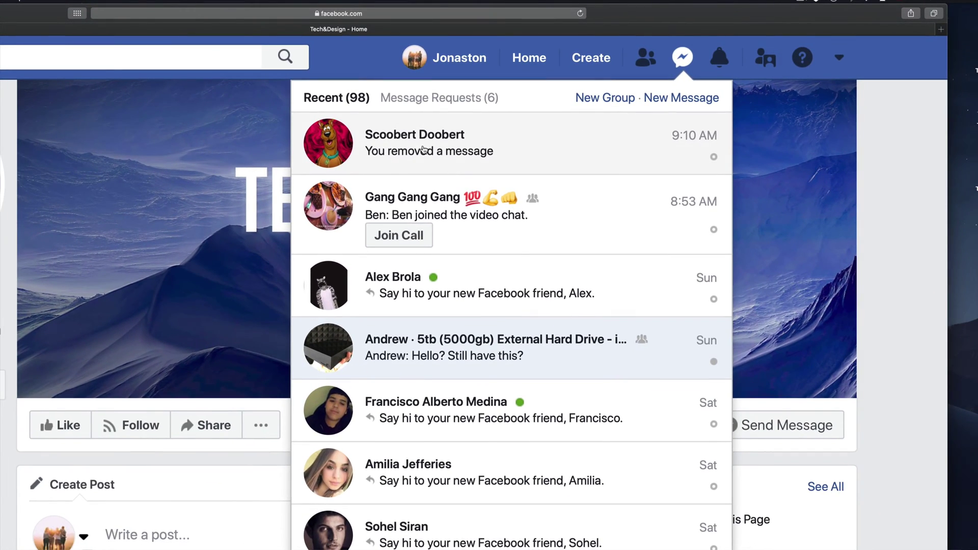
left_click(423, 150)
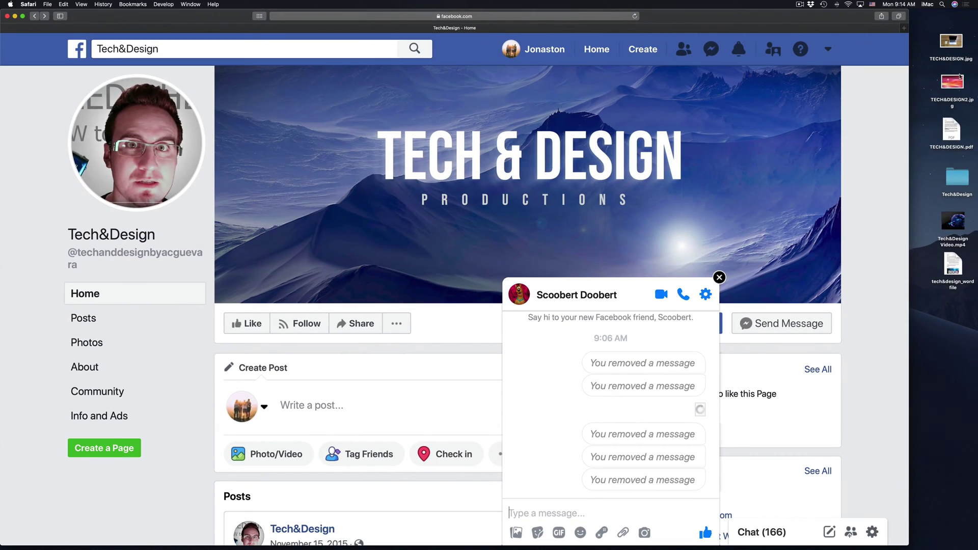
Send both desktop jpg photos, including TECH&DESIGN.jpg, as attachments in the chat.
left_click(952, 45)
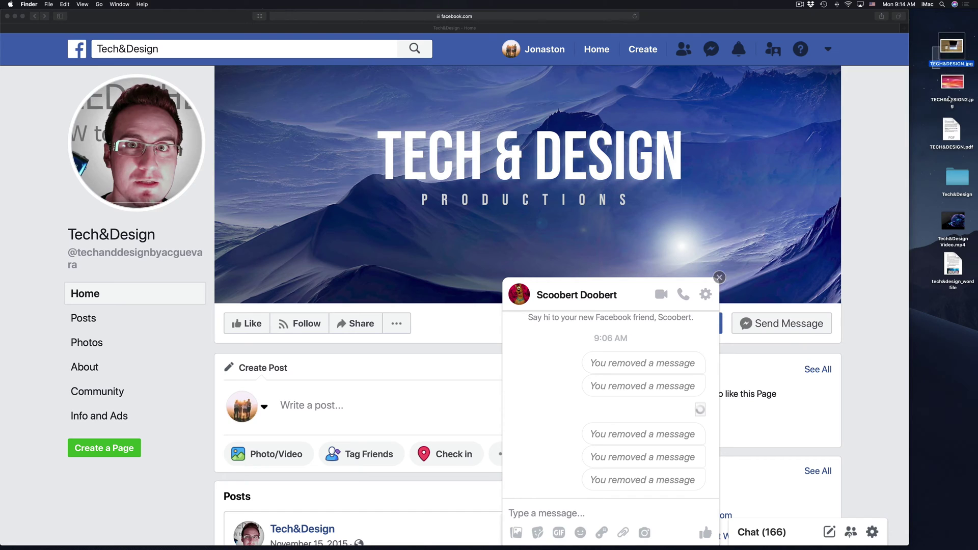
key("shift+Down")
key("shift+Down")
key("shift+Up")
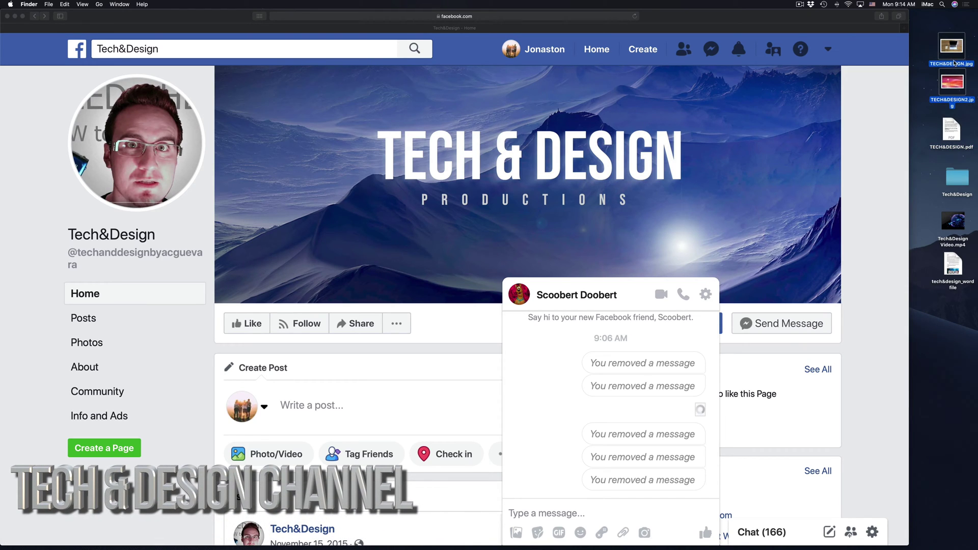
left_click_drag(958, 48, 610, 366)
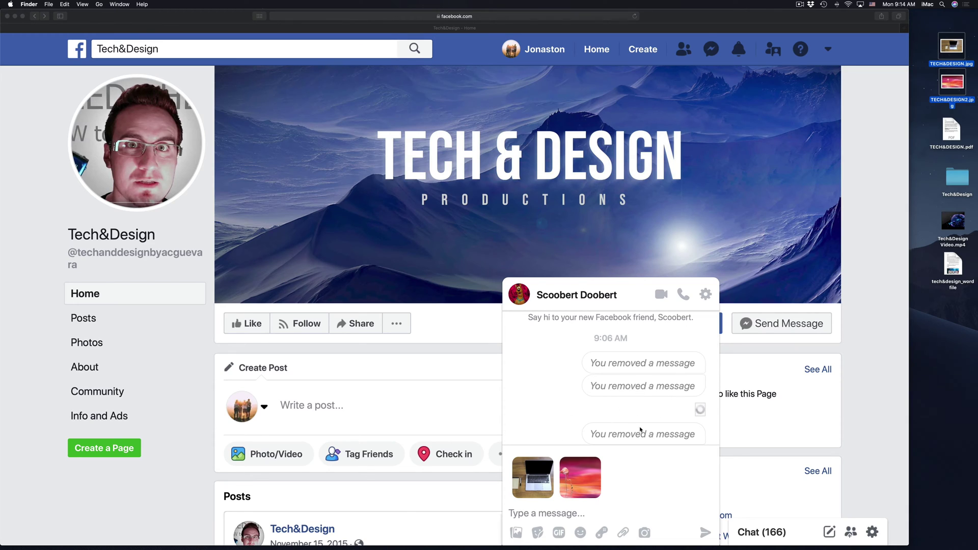
left_click(648, 460)
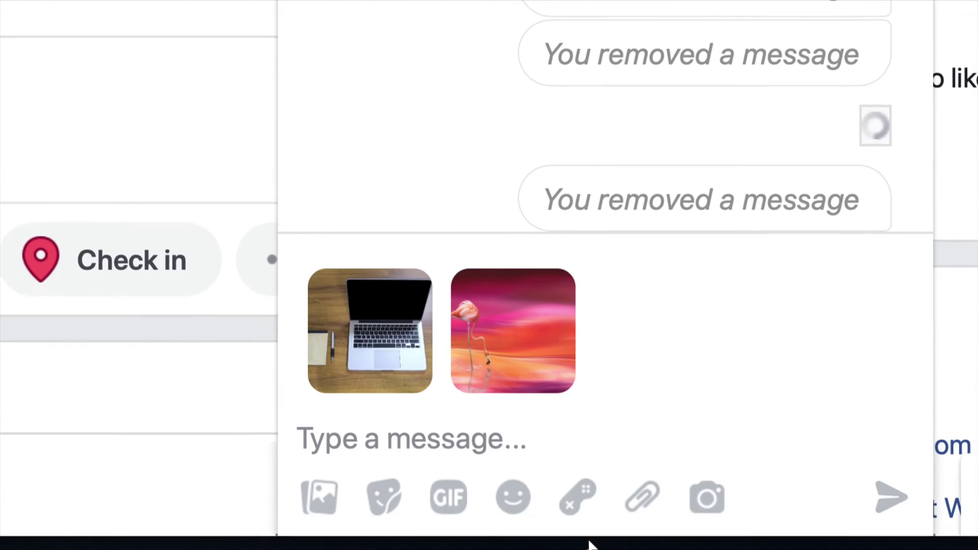
mouse_move(700, 535)
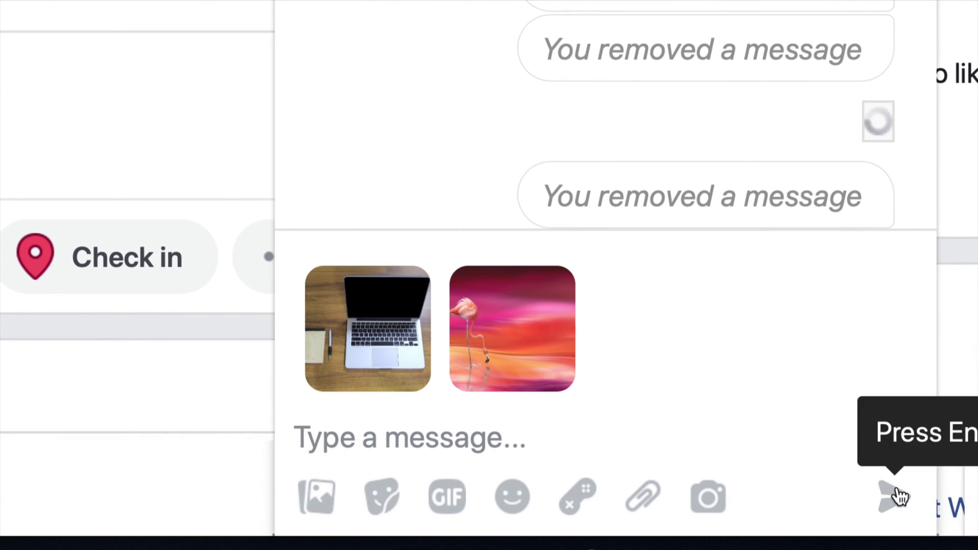
left_click(889, 501)
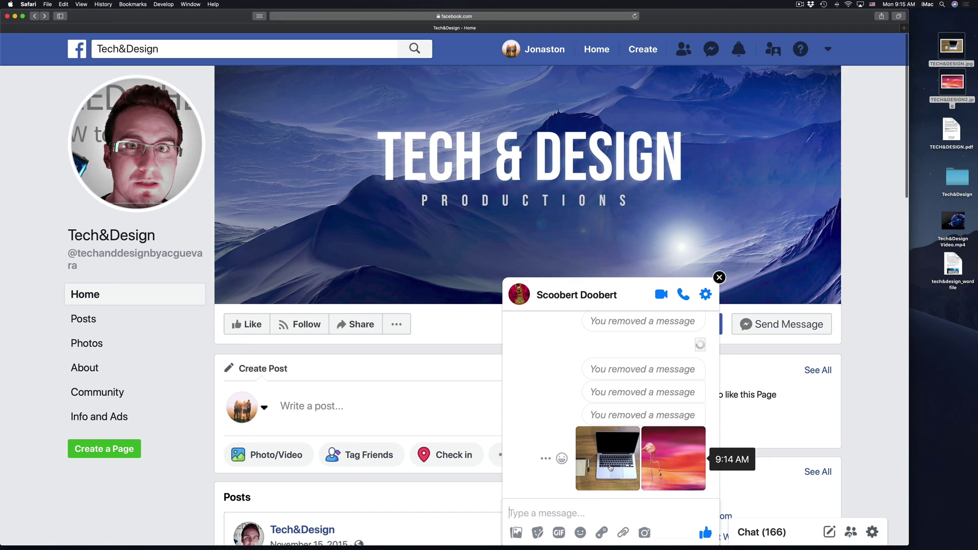
Attach TECH&DESIGN.pdf from the desktop to the chat and send it.
left_click(971, 137)
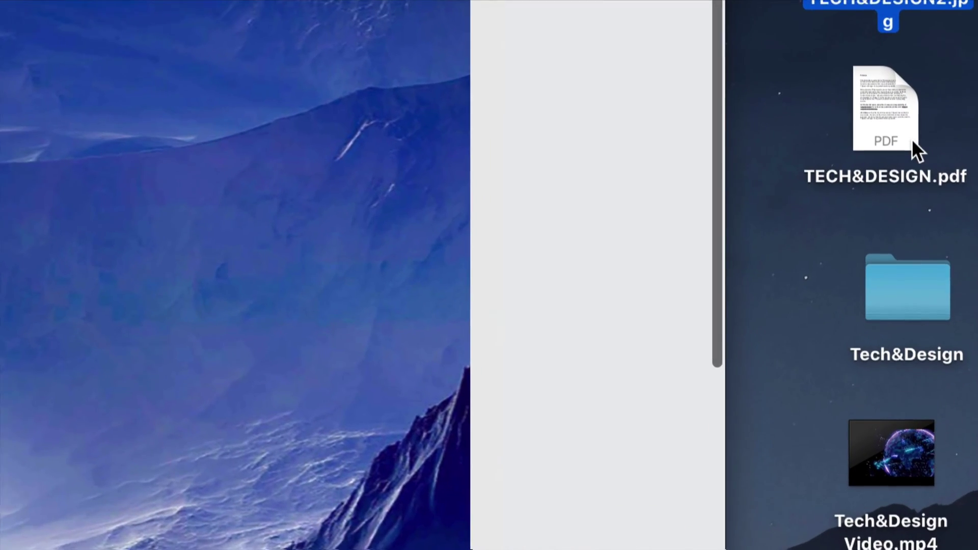
left_click(957, 146)
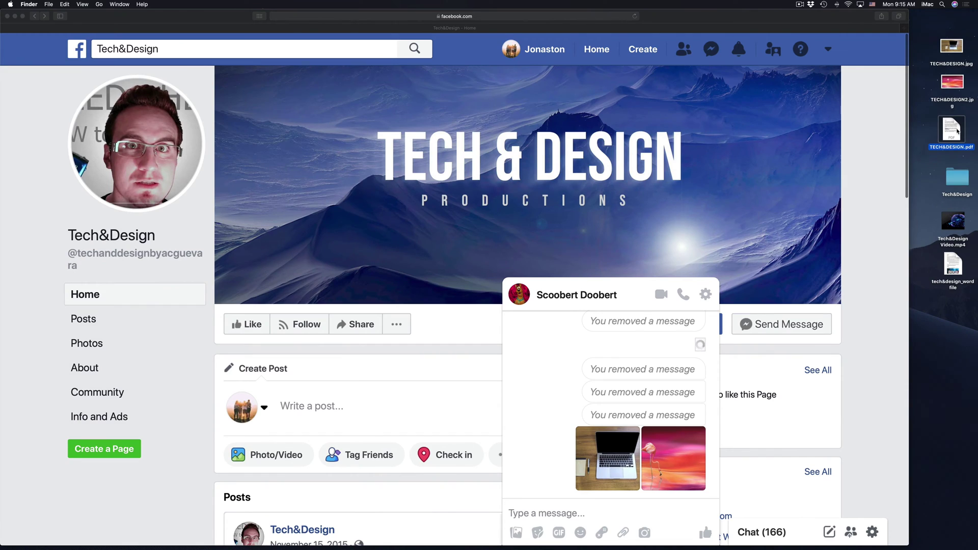
left_click_drag(957, 131, 613, 389)
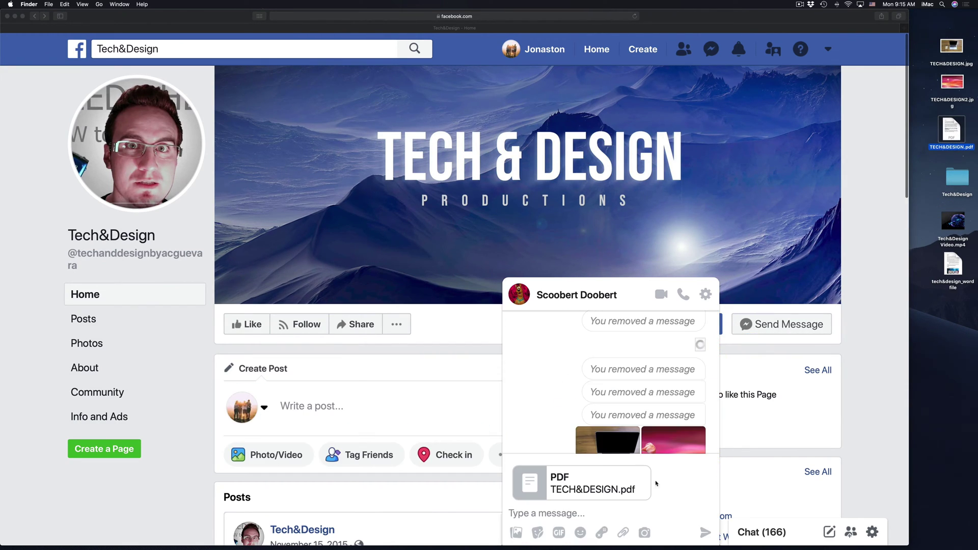
left_click(712, 525)
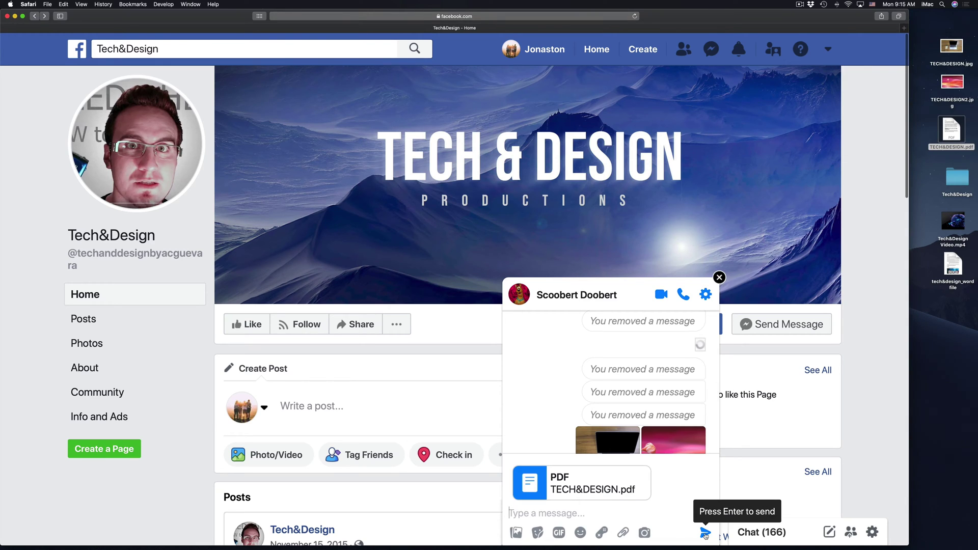
left_click(705, 533)
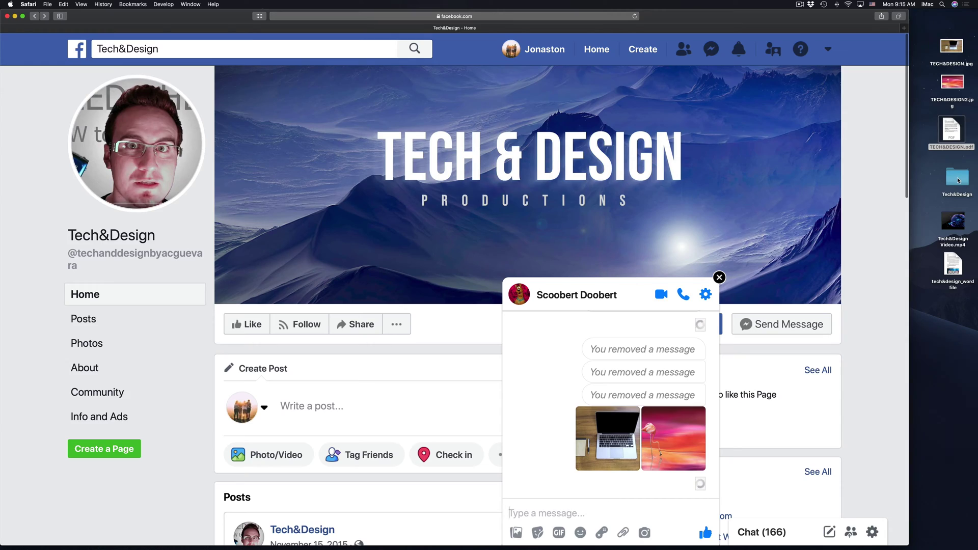
left_click(958, 180)
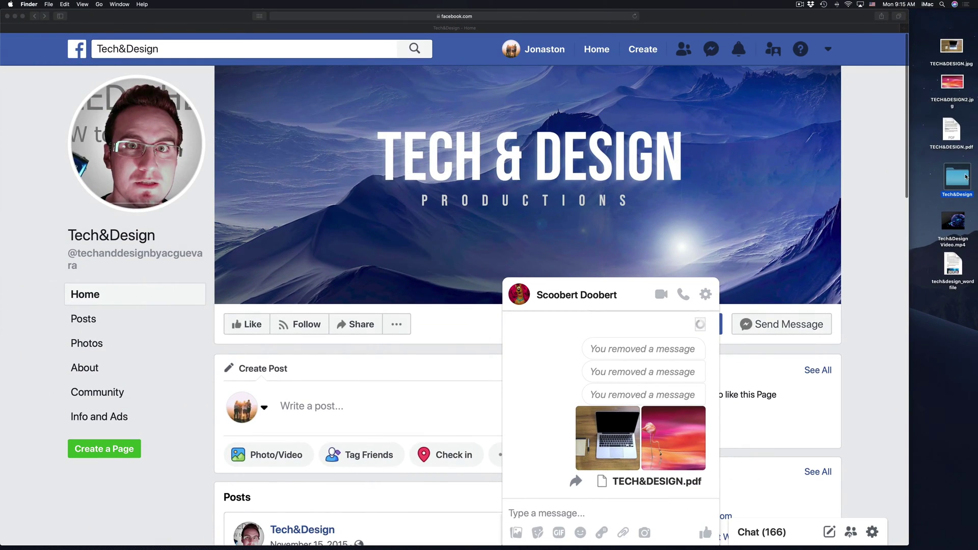
Send the Tech&Design folder and then Tech&Design Video.mp4 into the chat.
left_click_drag(966, 177, 603, 368)
left_click(670, 487)
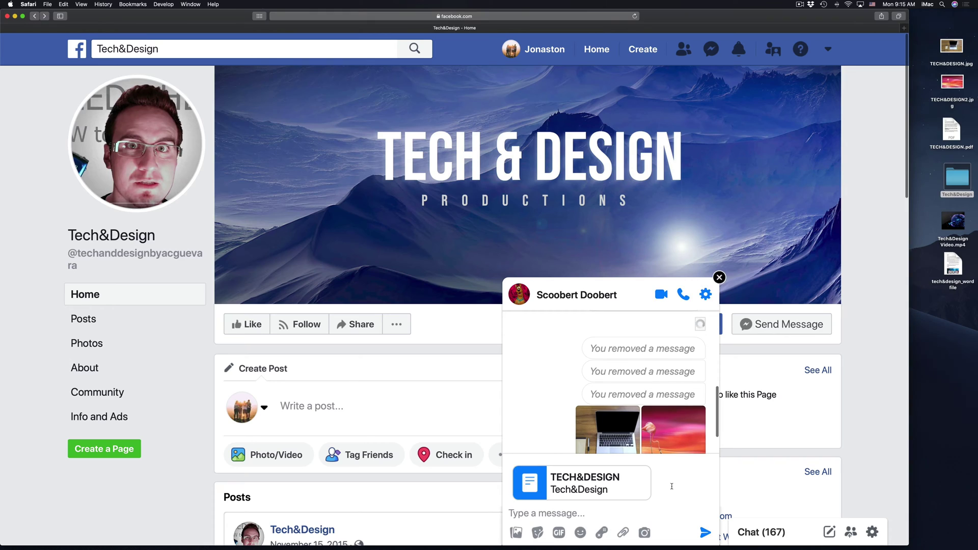
left_click(705, 532)
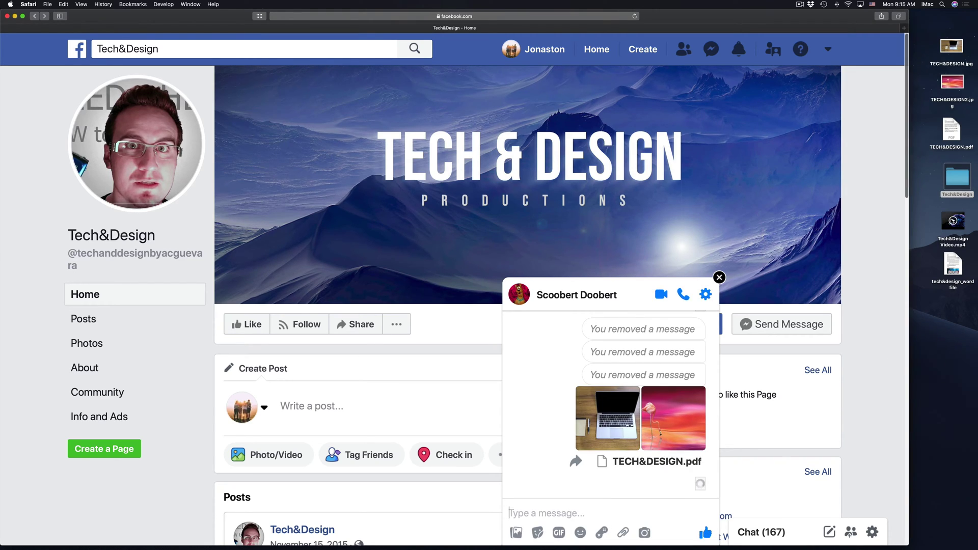
left_click_drag(953, 220, 676, 485)
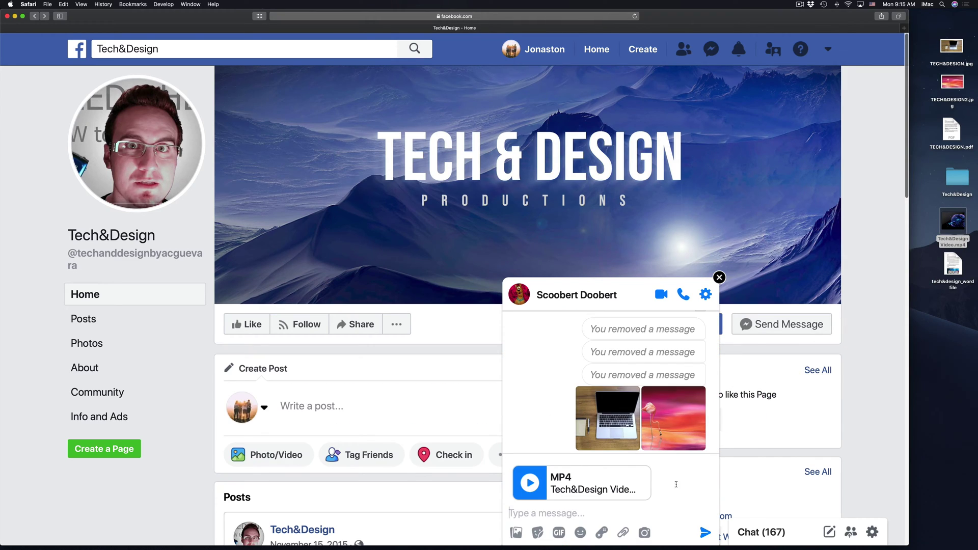
left_click(705, 533)
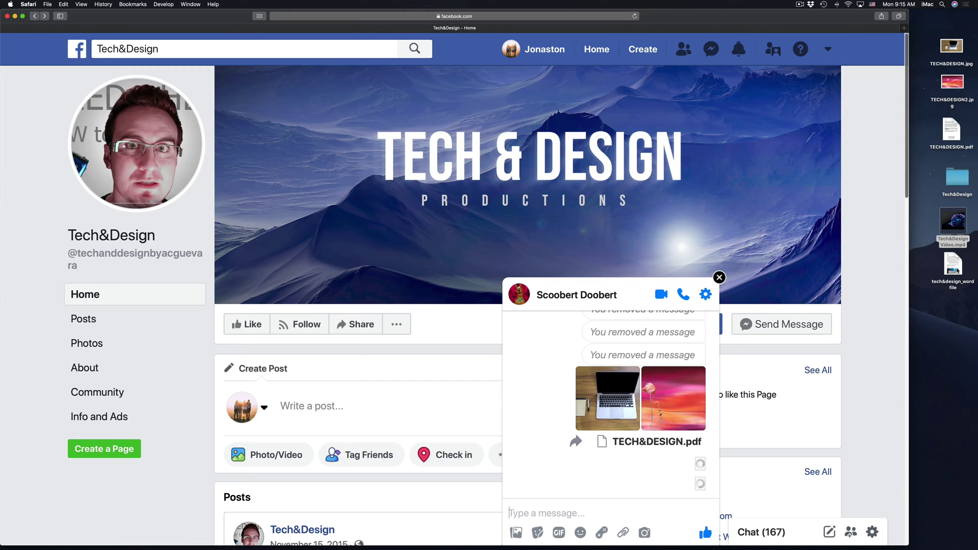
Drop tech&design_wordfile onto the chat window and send it.
left_click_drag(953, 265, 617, 387)
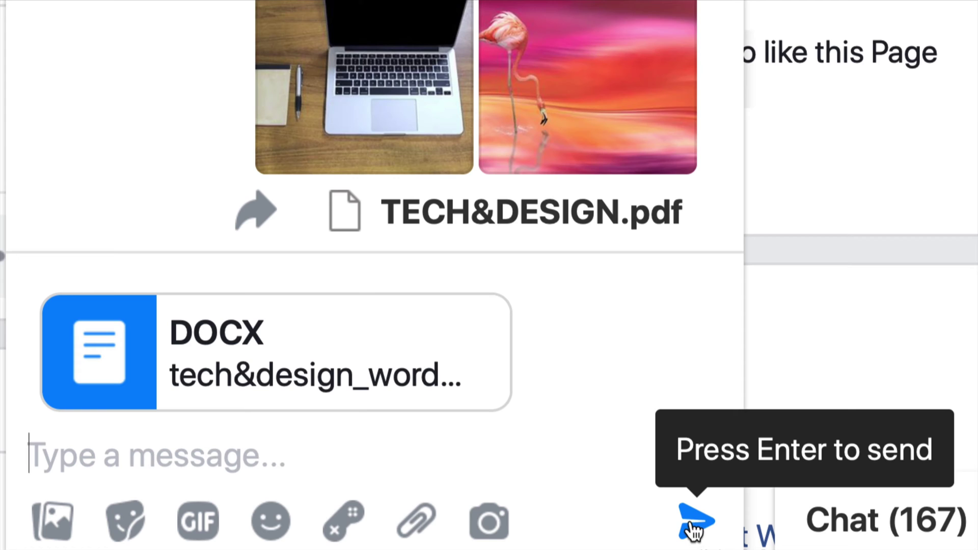
left_click(697, 525)
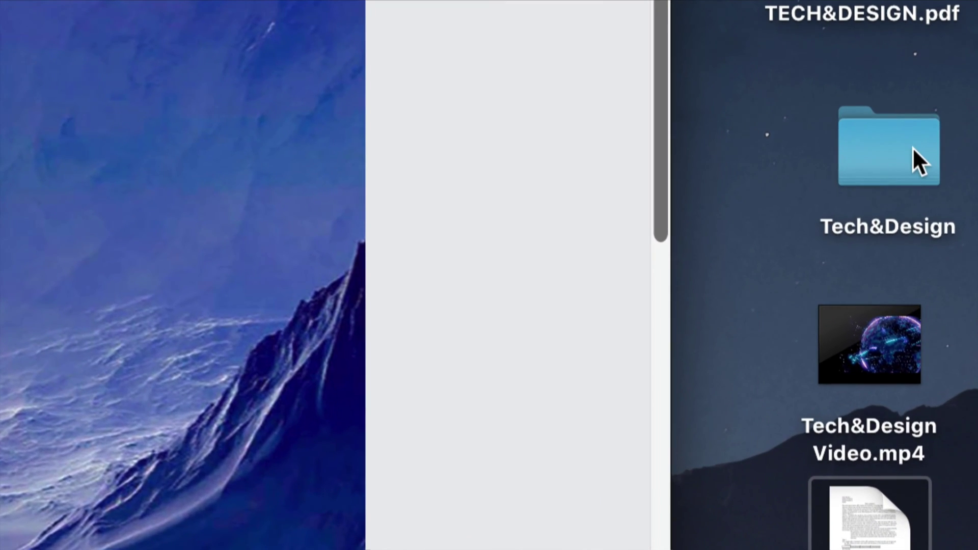
Compress the Tech&Design folder into Tech&Design.zip and attach the archive to the chat.
left_click(913, 149)
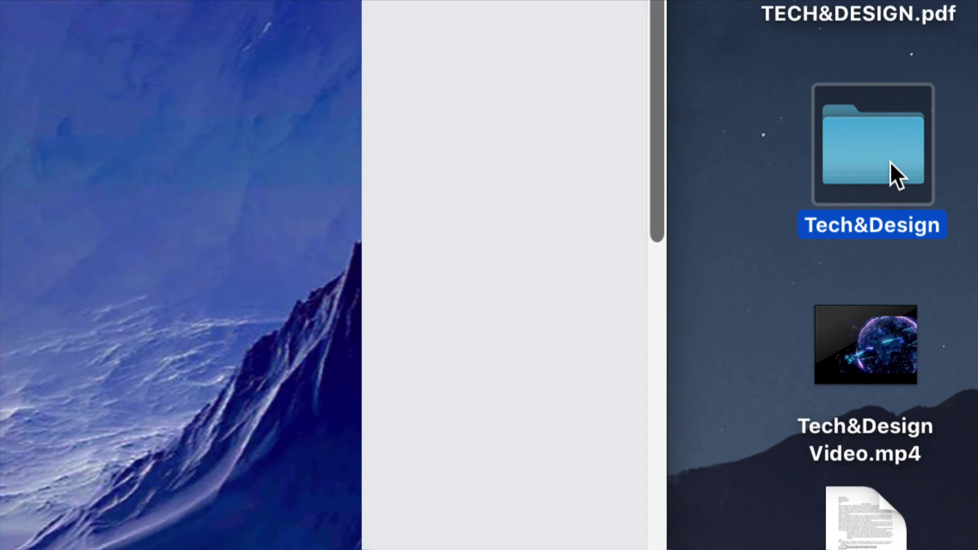
right_click(878, 155)
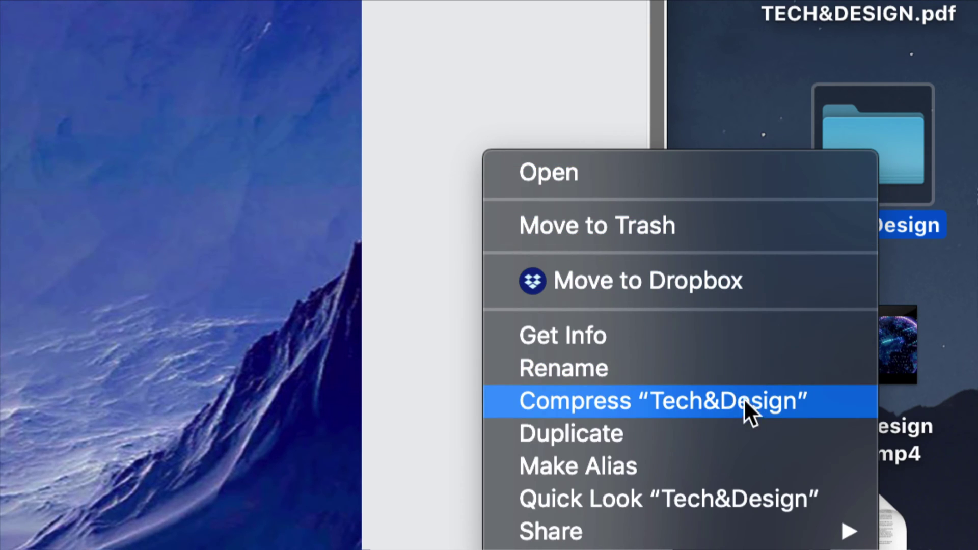
left_click(624, 398)
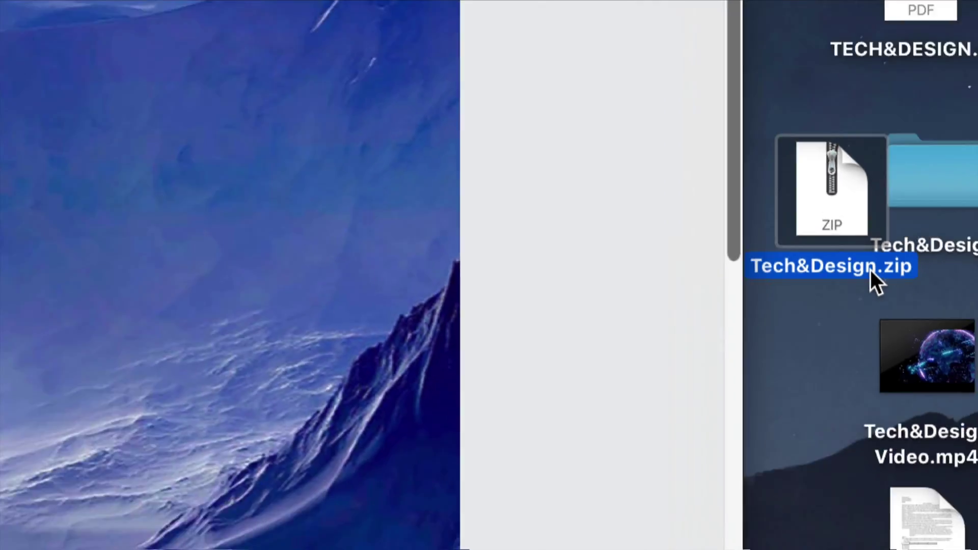
left_click_drag(871, 271, 611, 402)
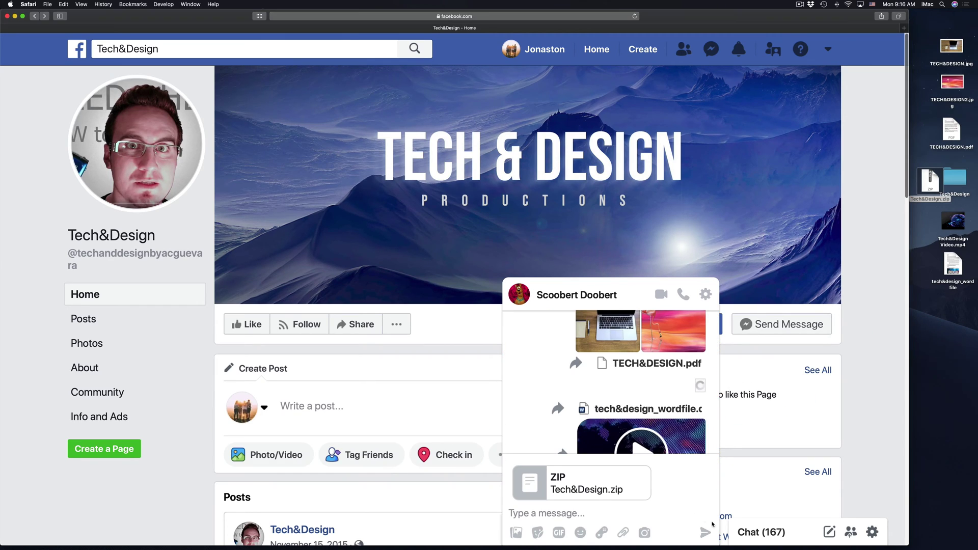
Send the attached Tech&Design.zip archive in the chat.
left_click(705, 533)
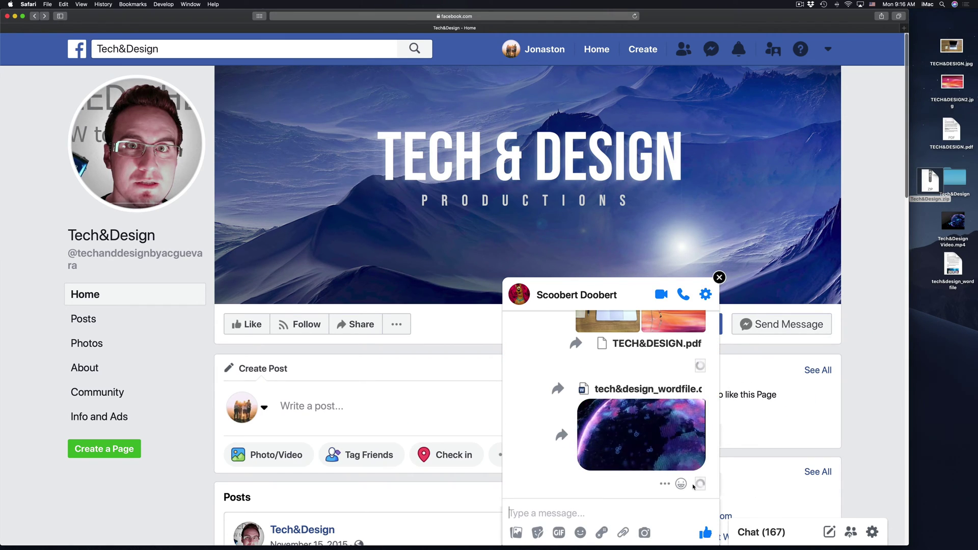
scroll(696, 480, "down", 2)
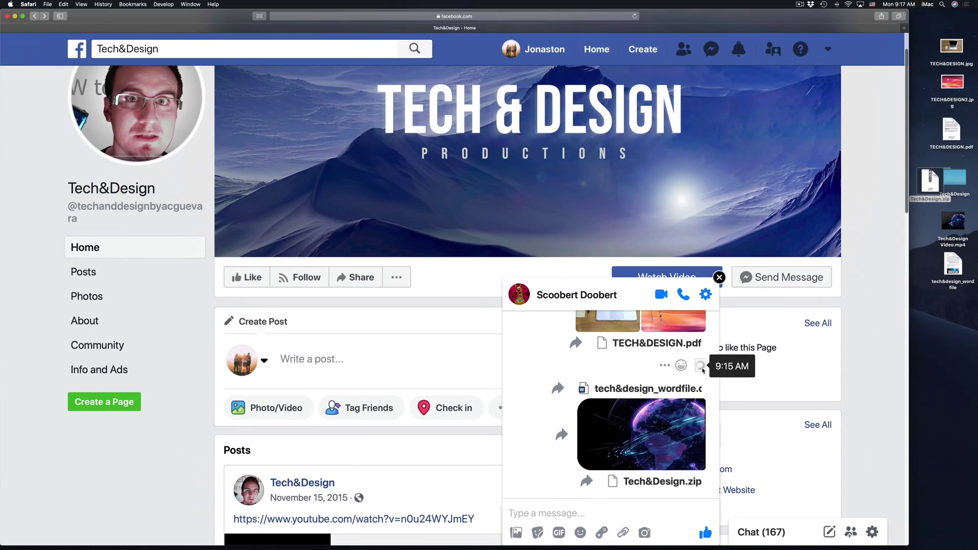
left_click(941, 345)
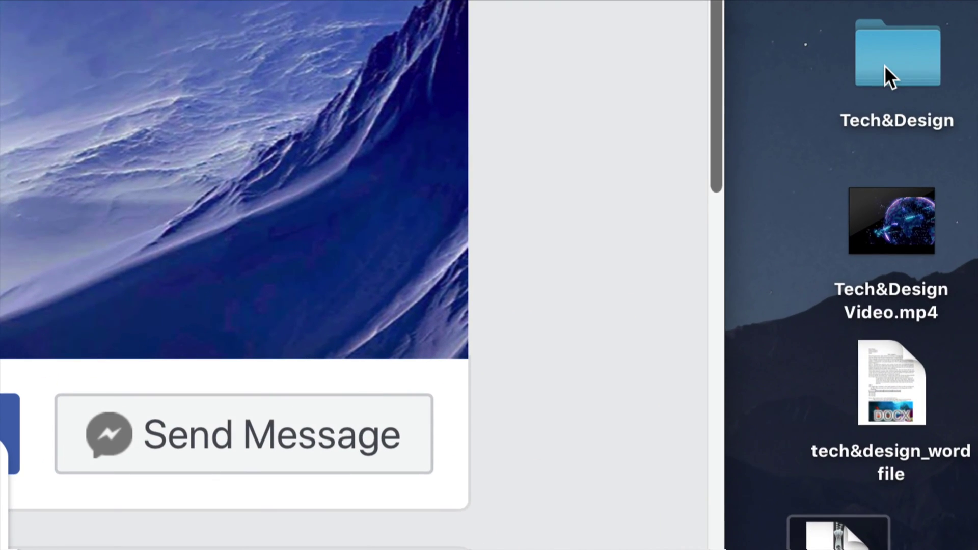
Open the Tech&Design folder's context menu on the desktop and choose an item.
right_click(952, 180)
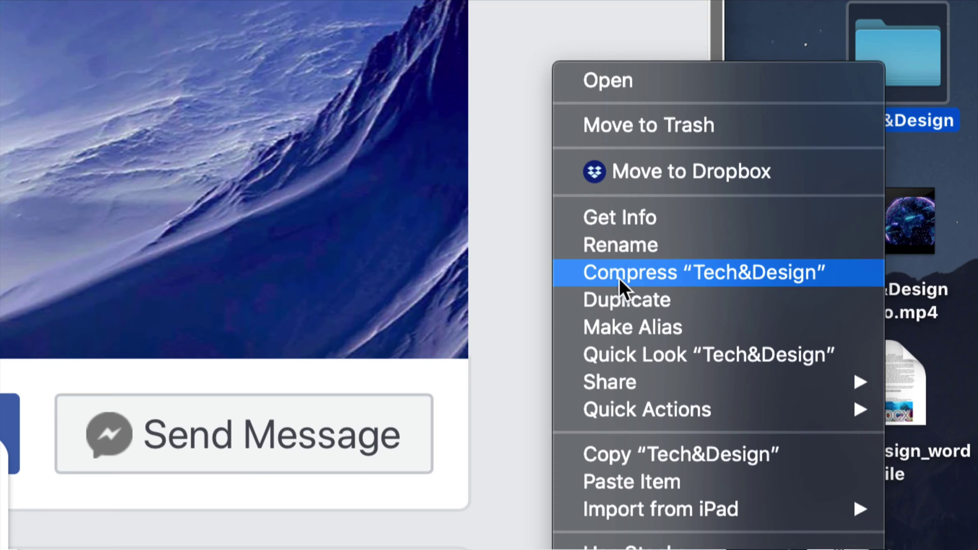
left_click(684, 277)
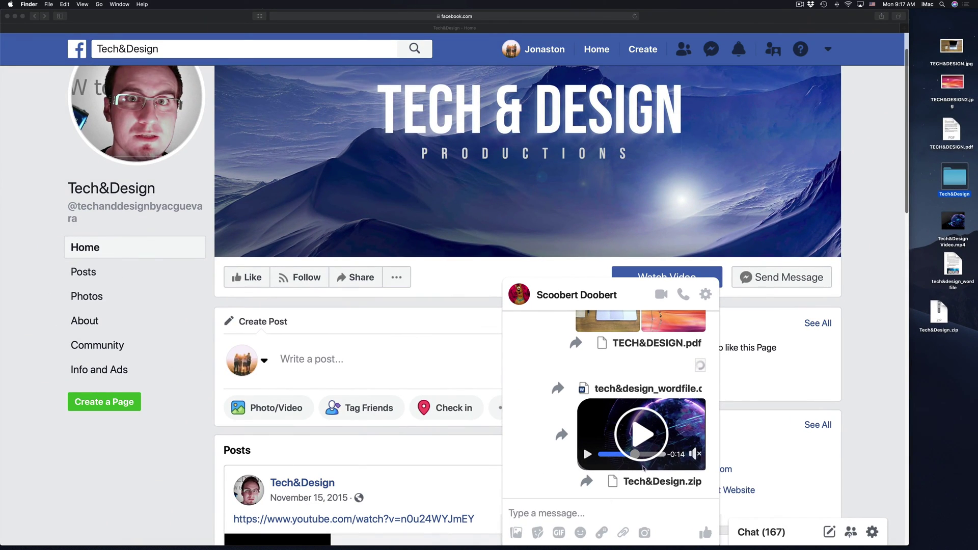
Attach tech&design_wordfile to the chat again and send it.
scroll(667, 423, "up", 5)
scroll(668, 424, "down", 5)
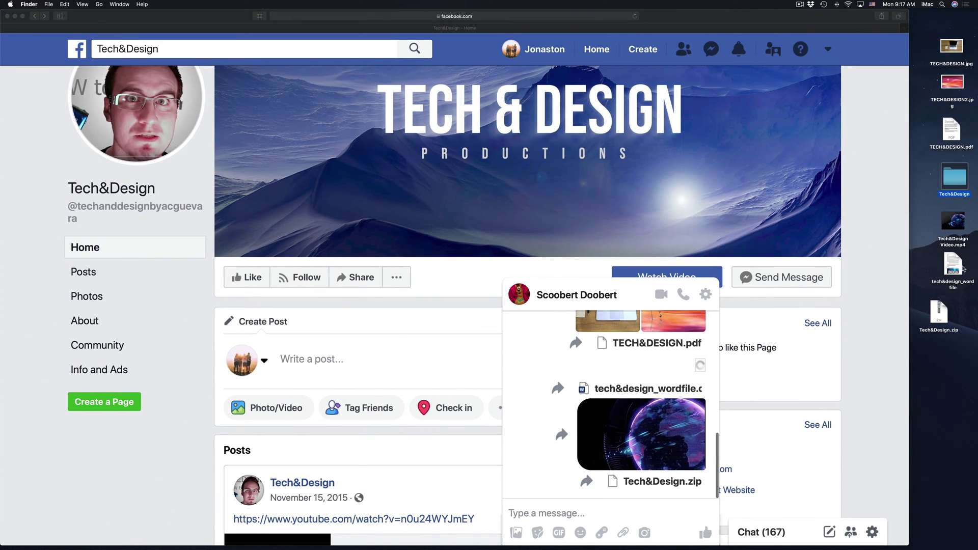
left_click_drag(920, 298, 677, 477)
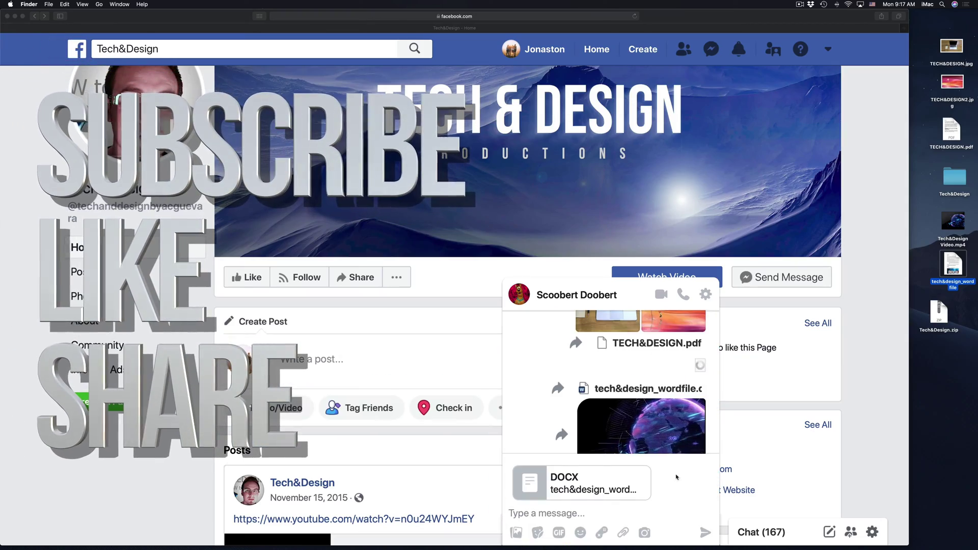
left_click(704, 533)
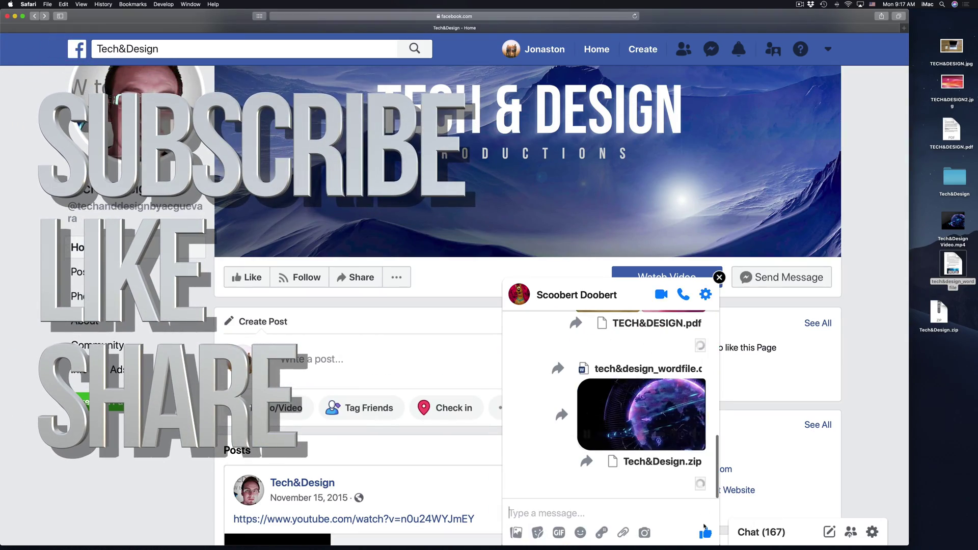